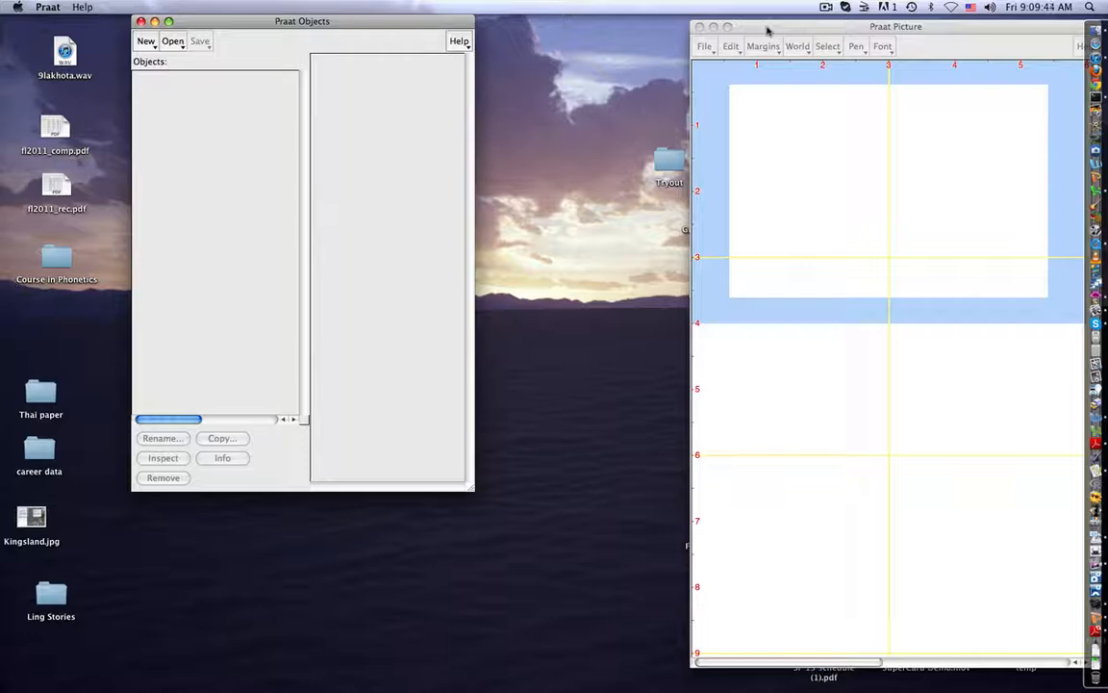
Step: Close the Praat Picture window and reposition the Praat Objects window on the desktop
drag(767, 30, 603, 8)
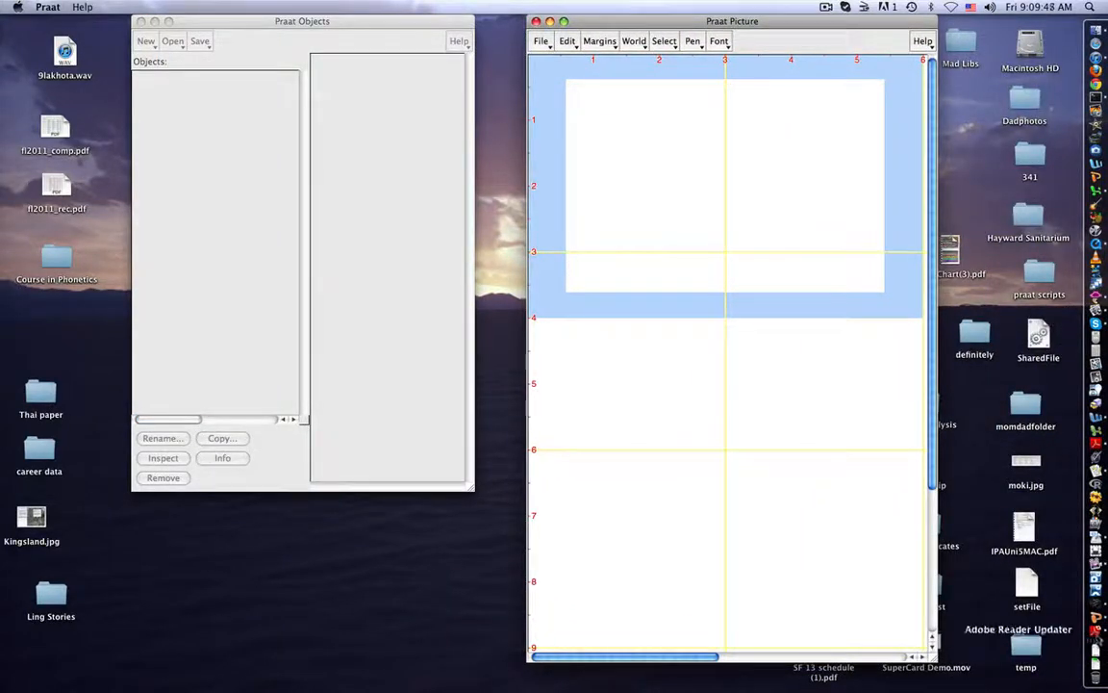
click(1096, 631)
click(596, 349)
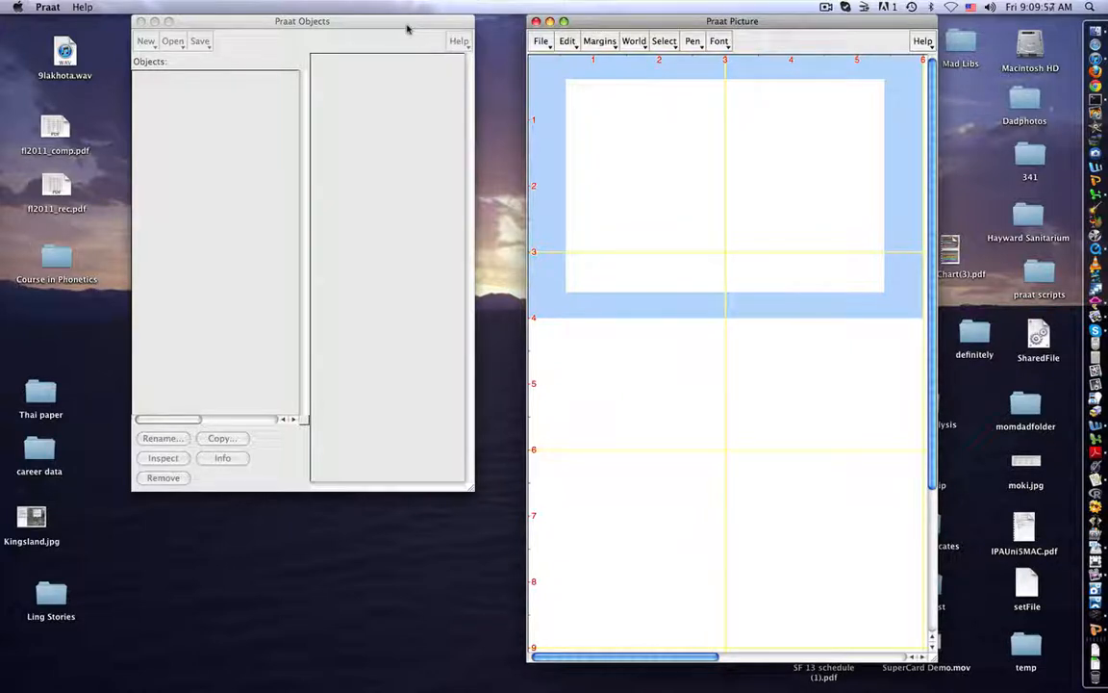
click(370, 27)
click(611, 25)
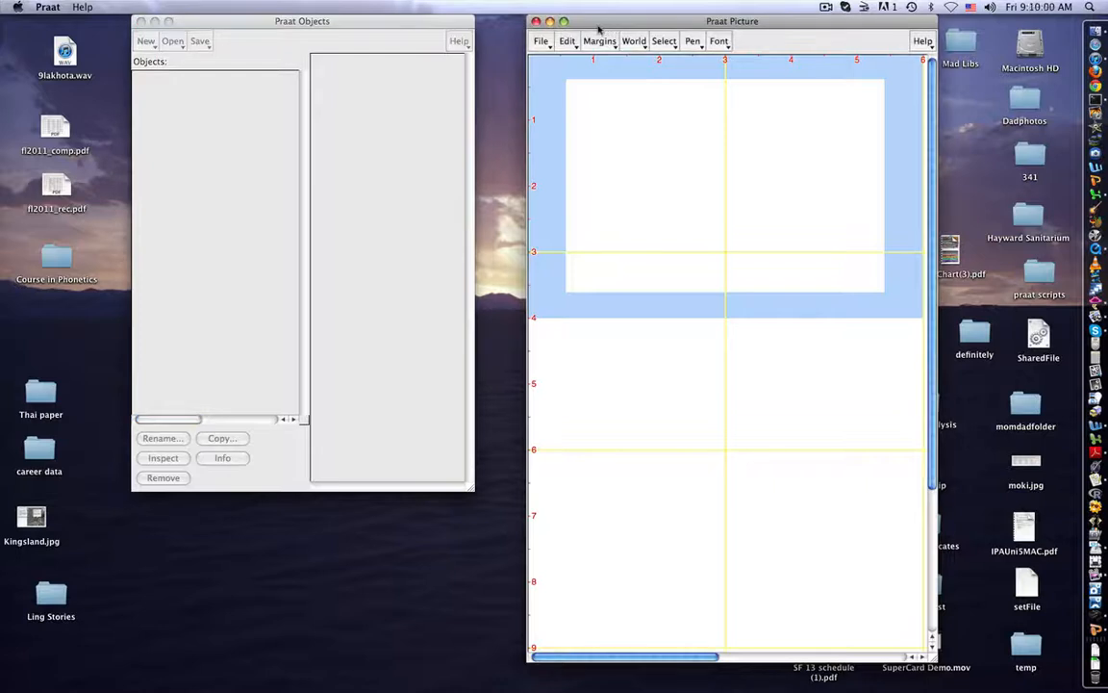
click(399, 30)
drag(399, 30, 421, 25)
click(533, 26)
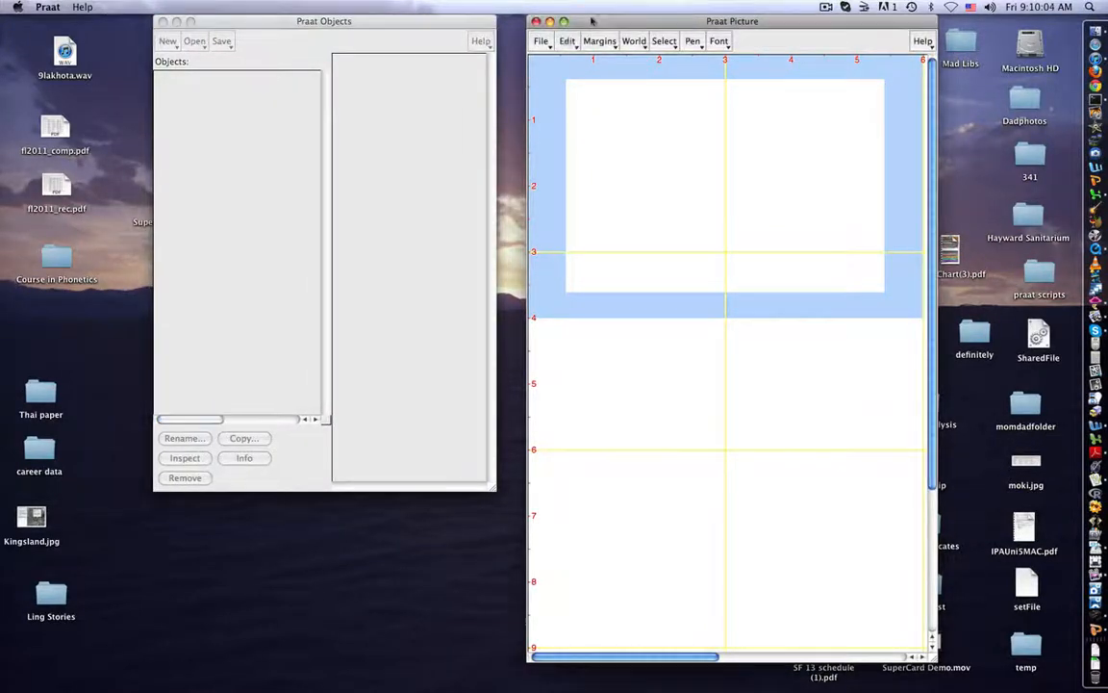
click(536, 21)
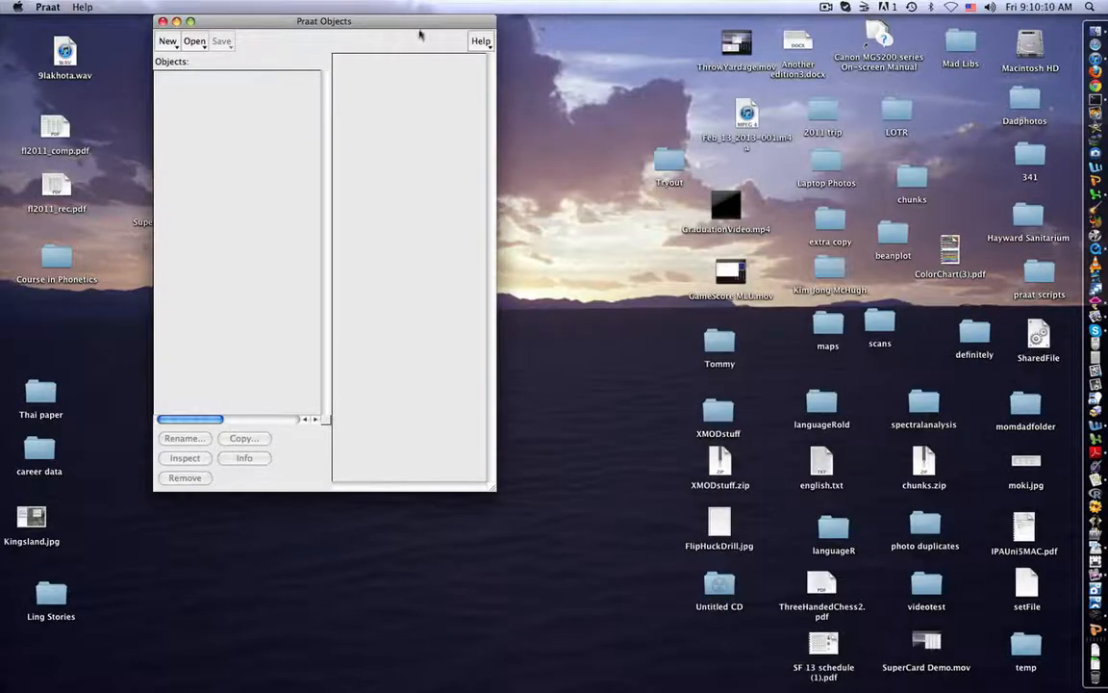
drag(375, 27, 443, 29)
click(277, 41)
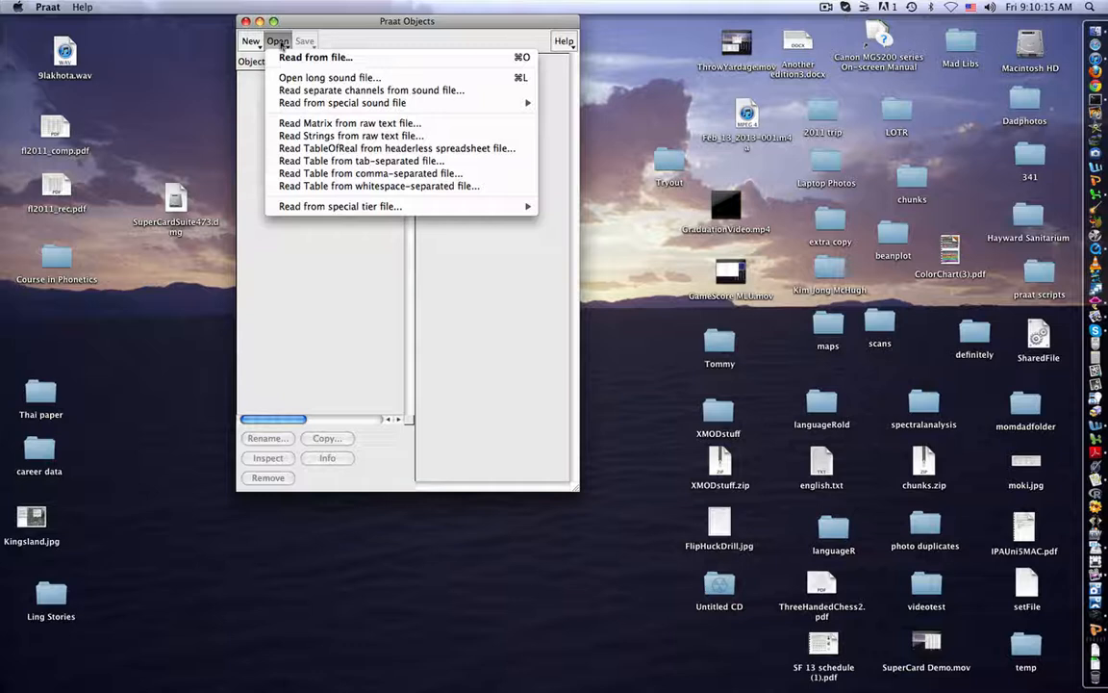
click(279, 42)
click(279, 42)
click(282, 38)
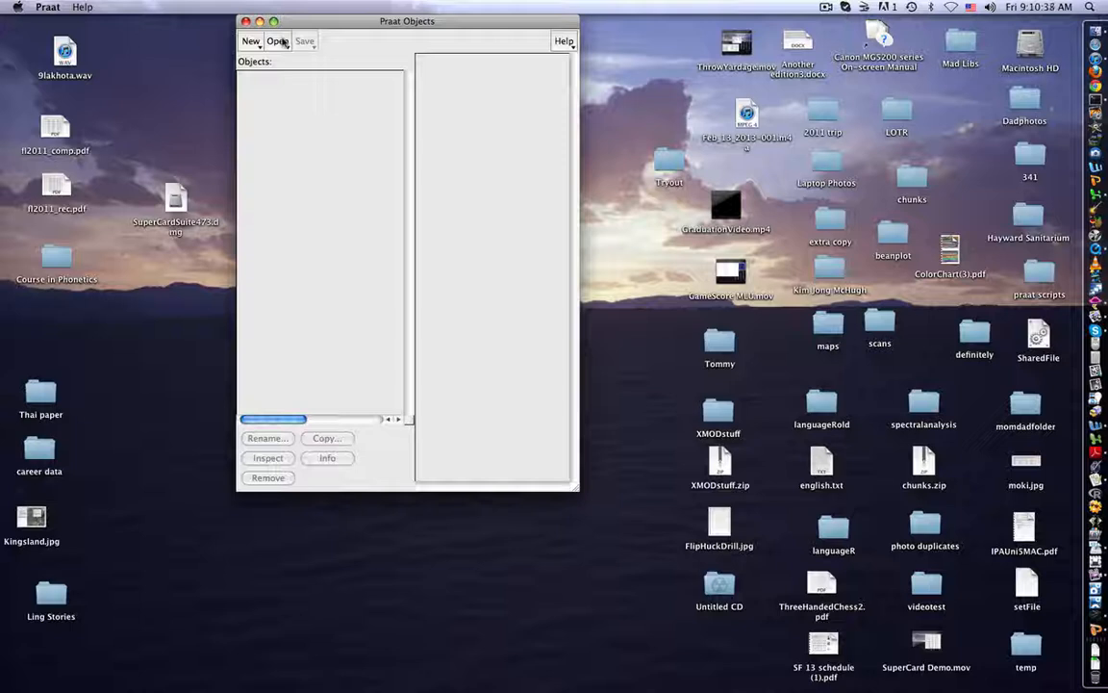
Step: Start reading an object from a file and browse through Macintosh HD and Users to the personal home folder
click(278, 41)
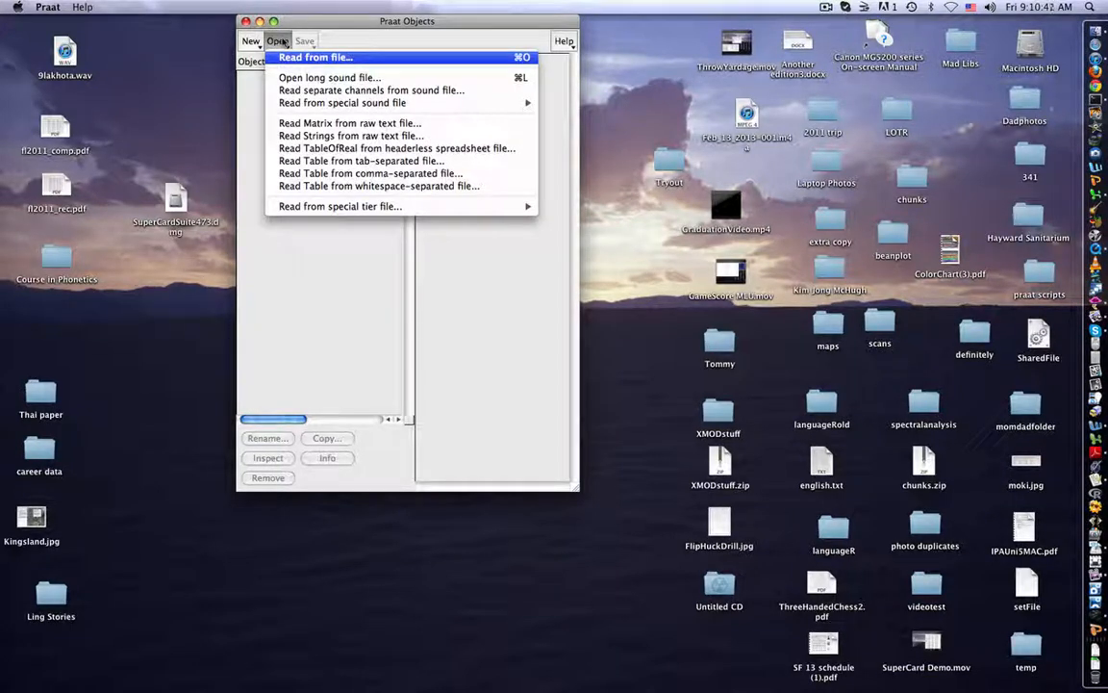
click(316, 56)
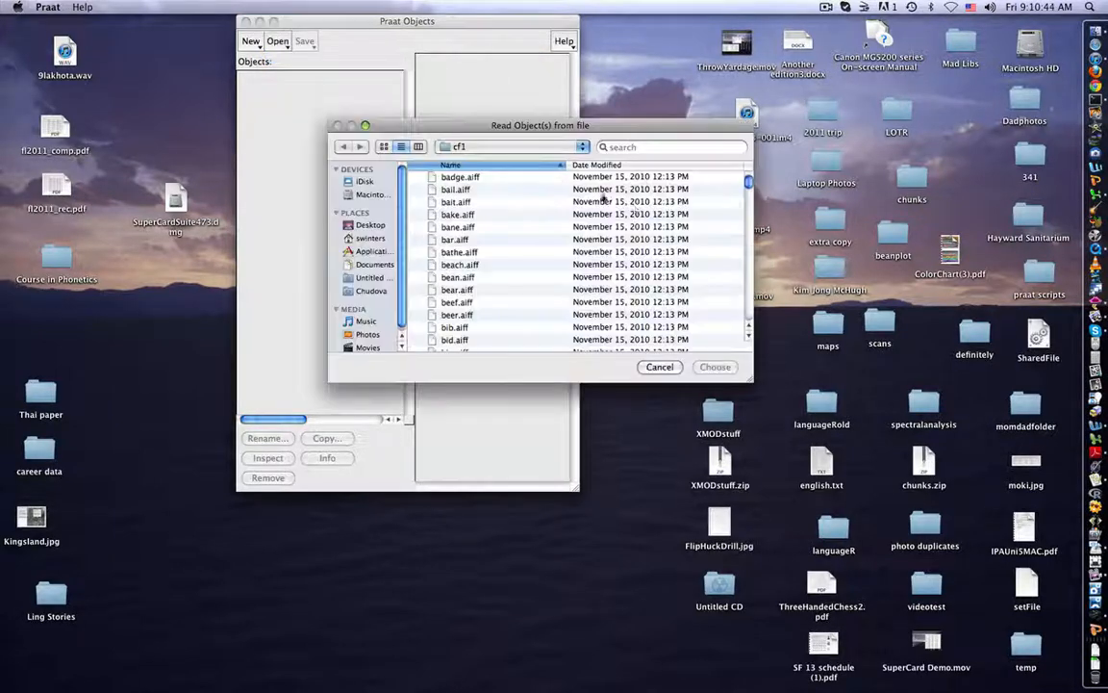
click(450, 144)
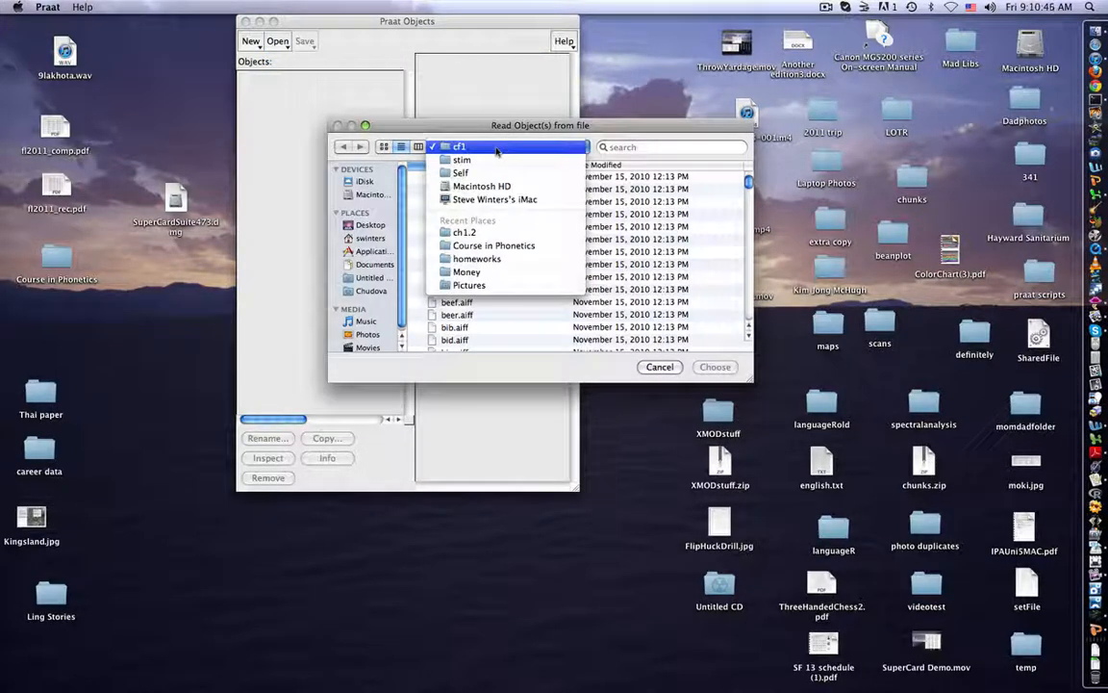
click(501, 185)
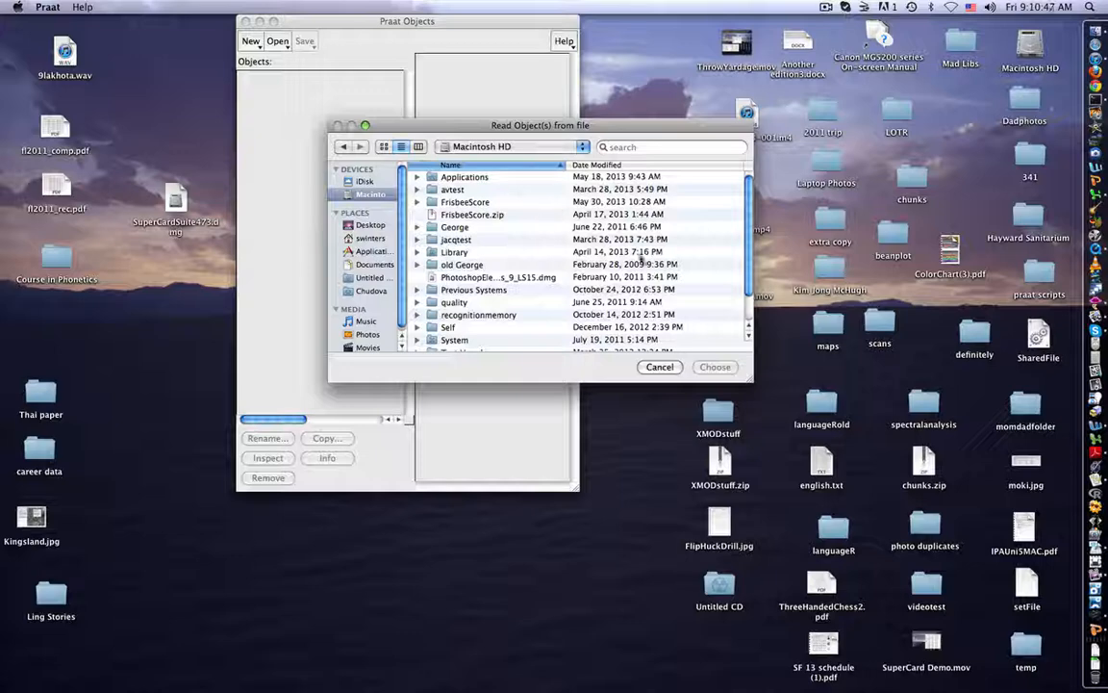
scroll(642, 261, down, 5)
double_click(466, 340)
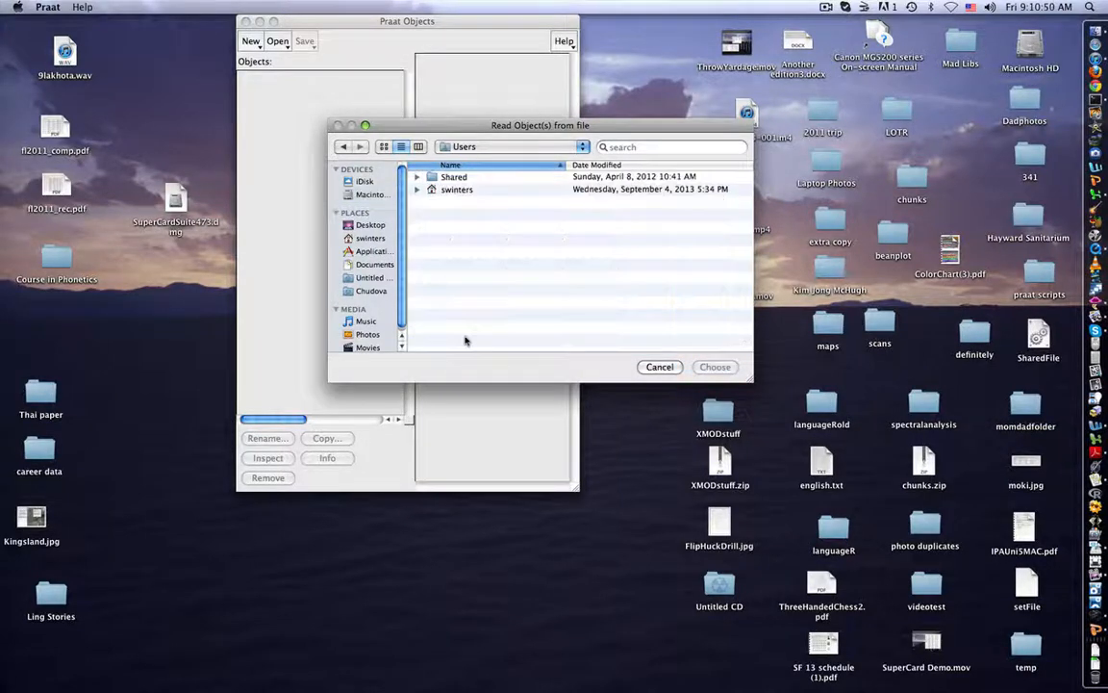
double_click(448, 189)
Step: Load diabolical.wav from the 2D folder, reached through the teaching, 341 2013 and exercises folders
scroll(470, 222, down, 3)
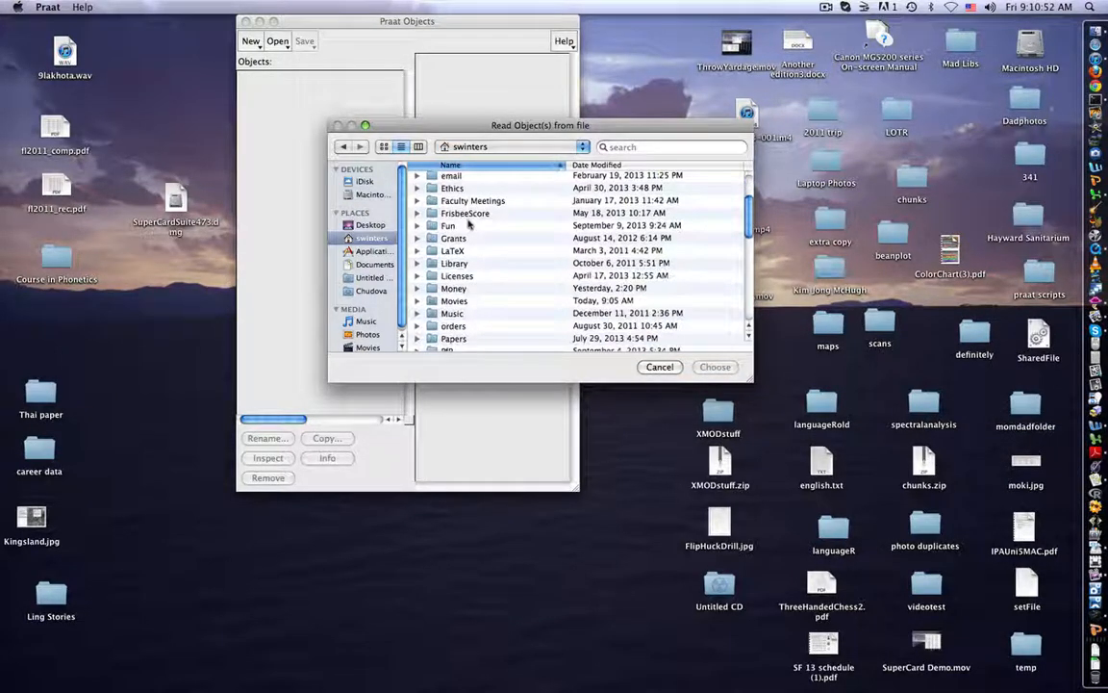
scroll(470, 223, down, 10)
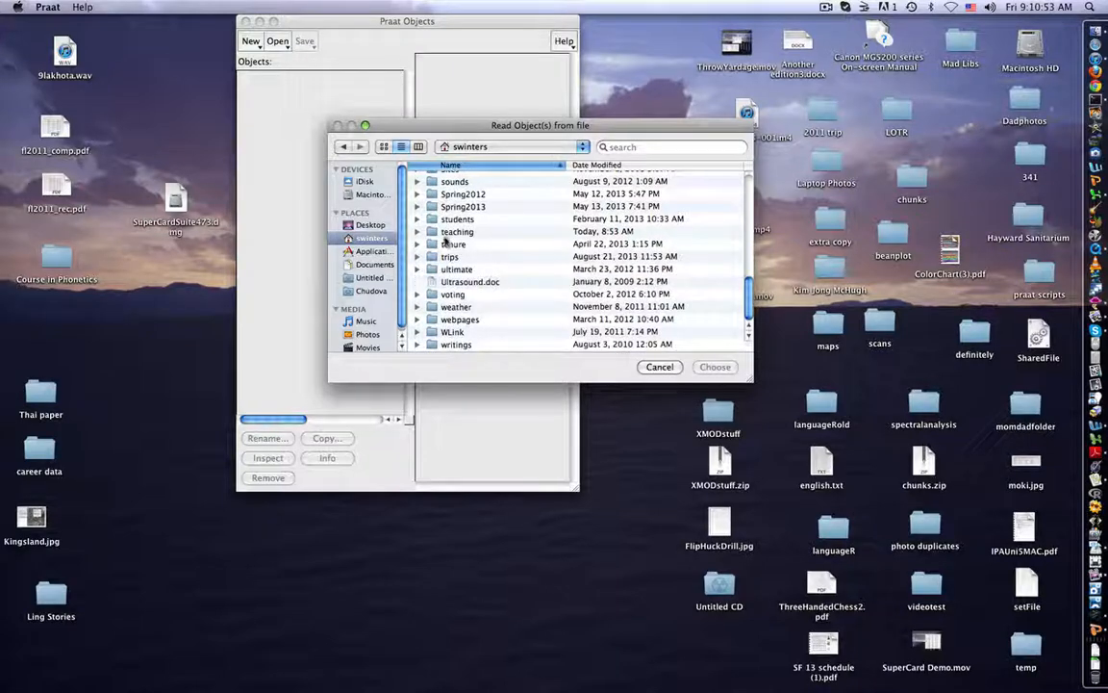
double_click(449, 233)
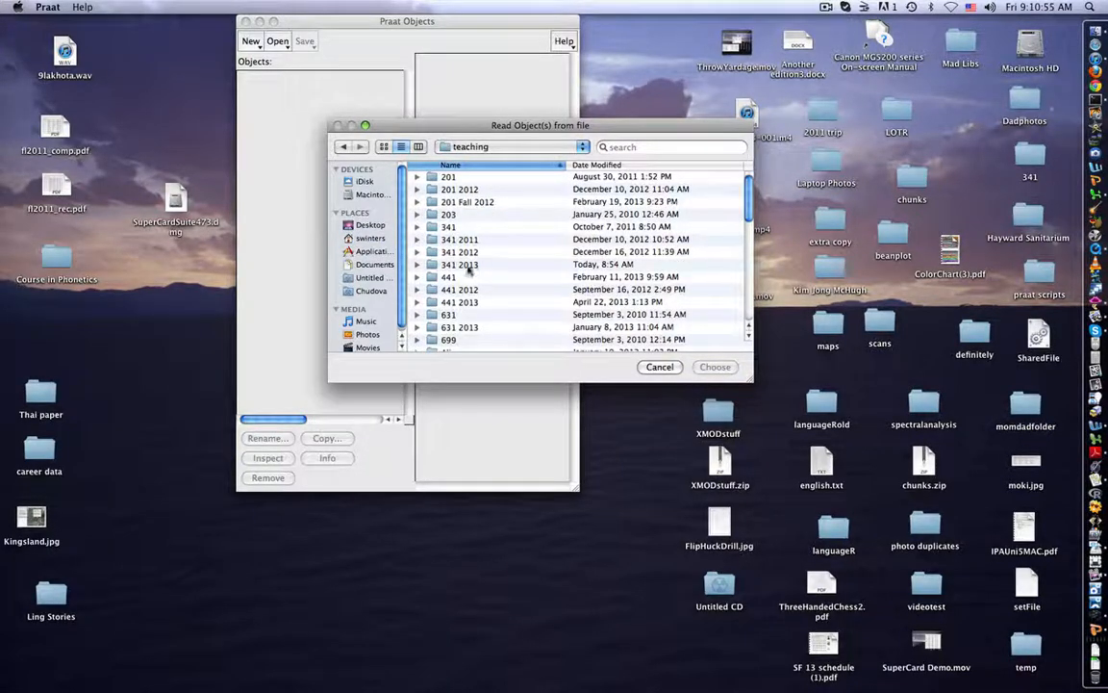
double_click(460, 269)
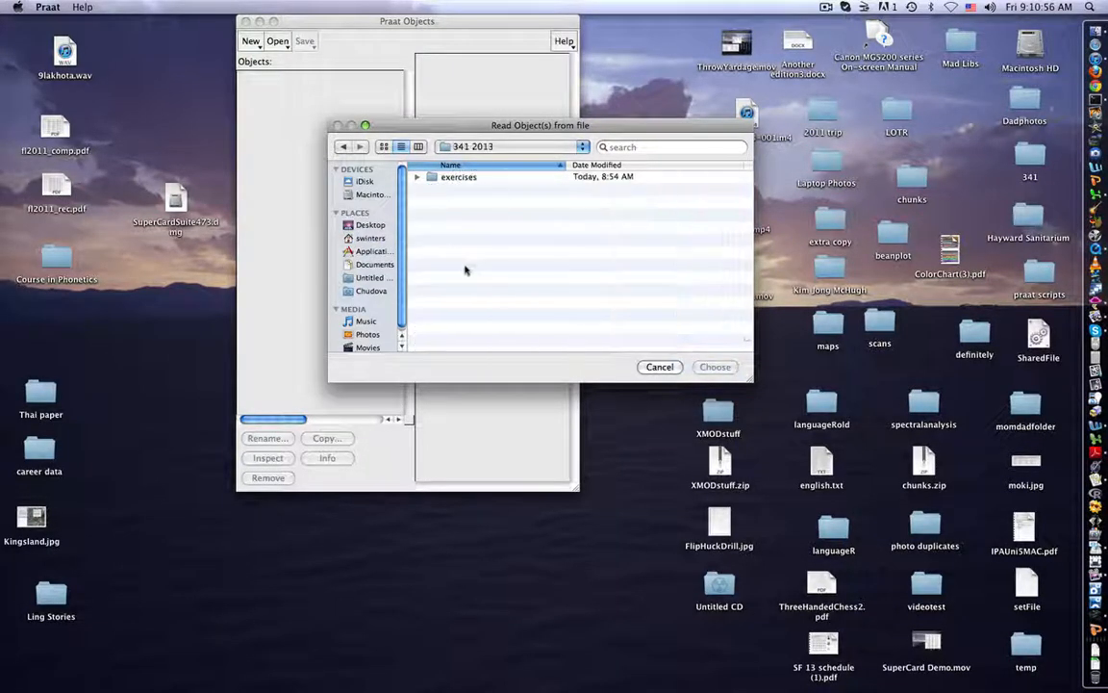
double_click(452, 177)
double_click(445, 179)
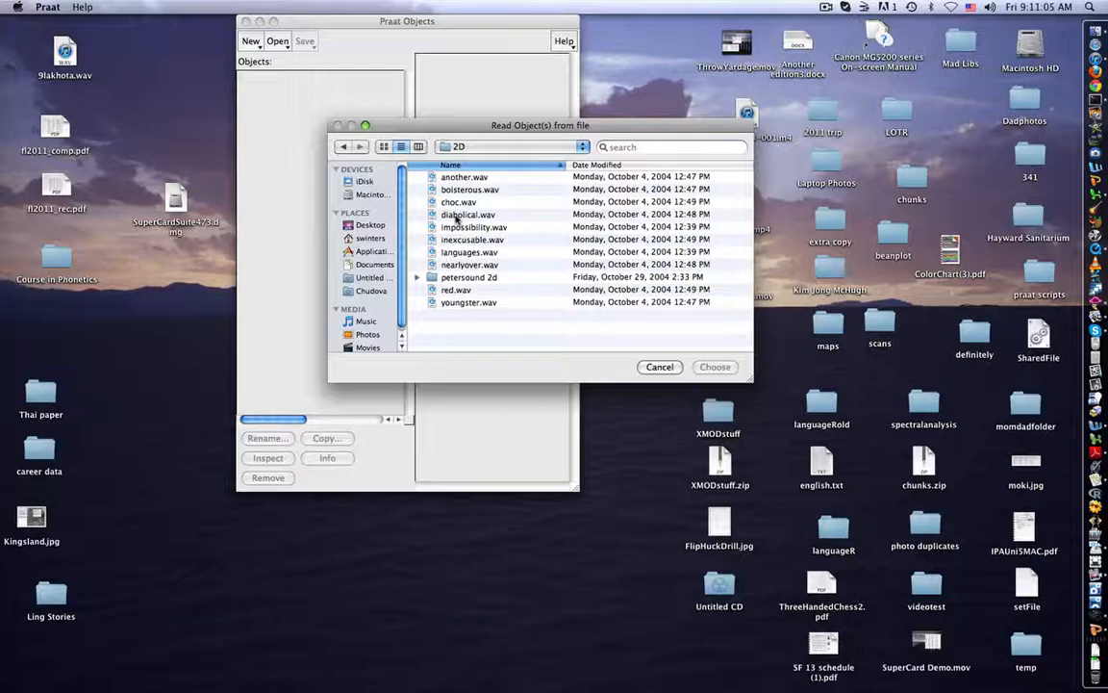
double_click(456, 215)
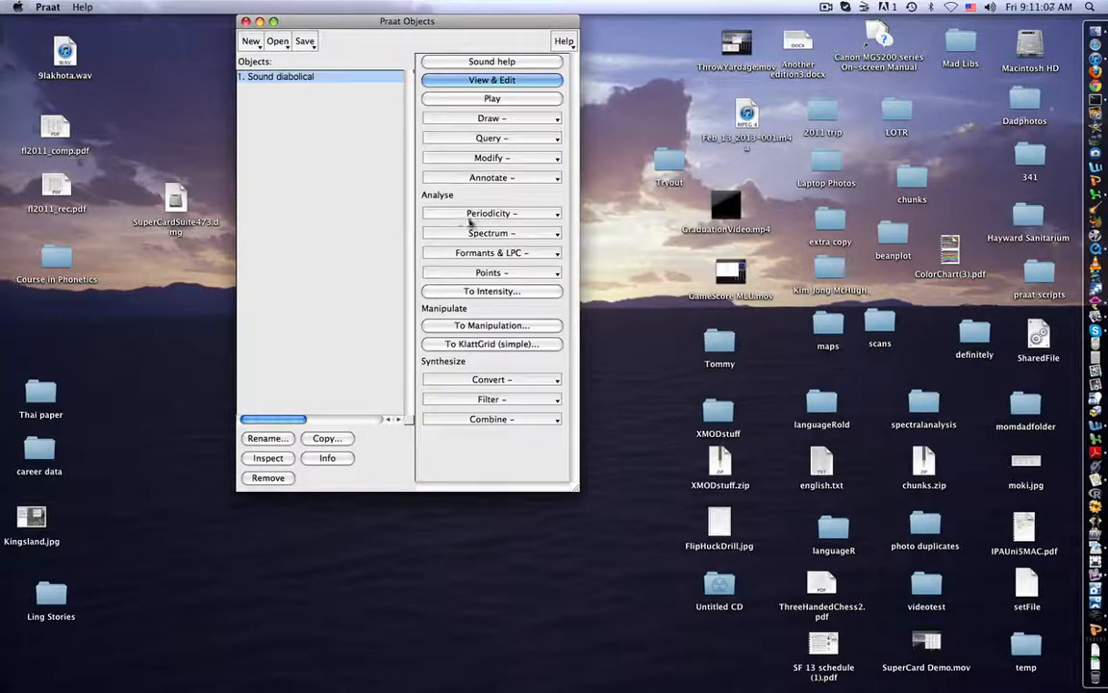
Step: Read the sound file impossibility.wav from the same folder into the object list
drag(341, 26, 354, 26)
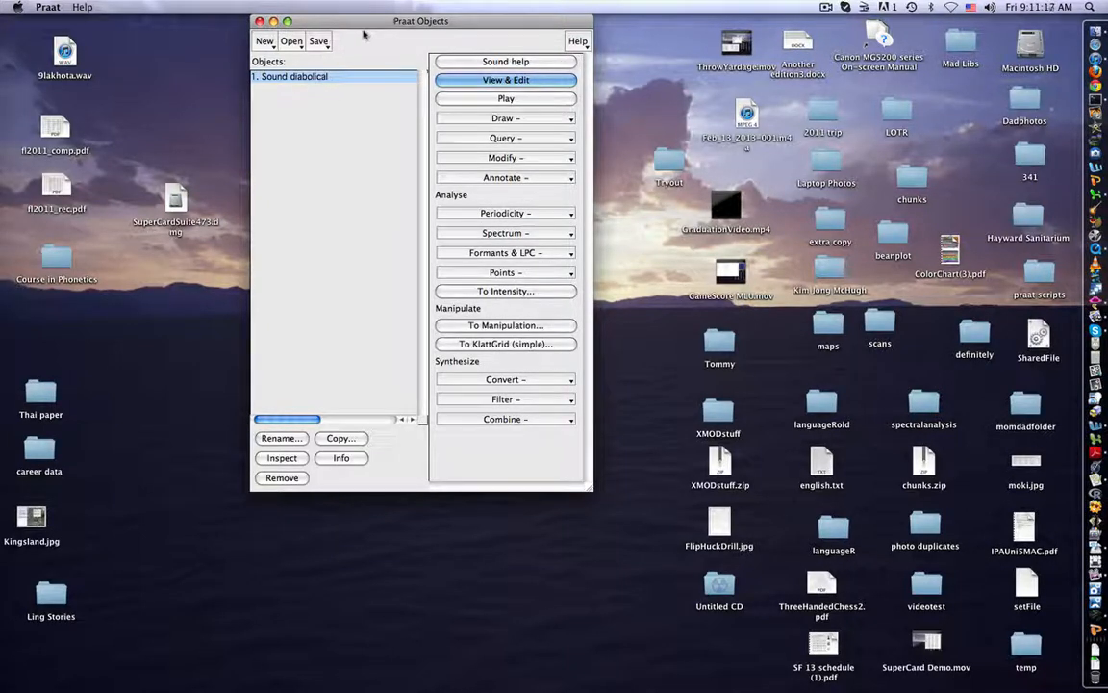
click(292, 41)
click(318, 55)
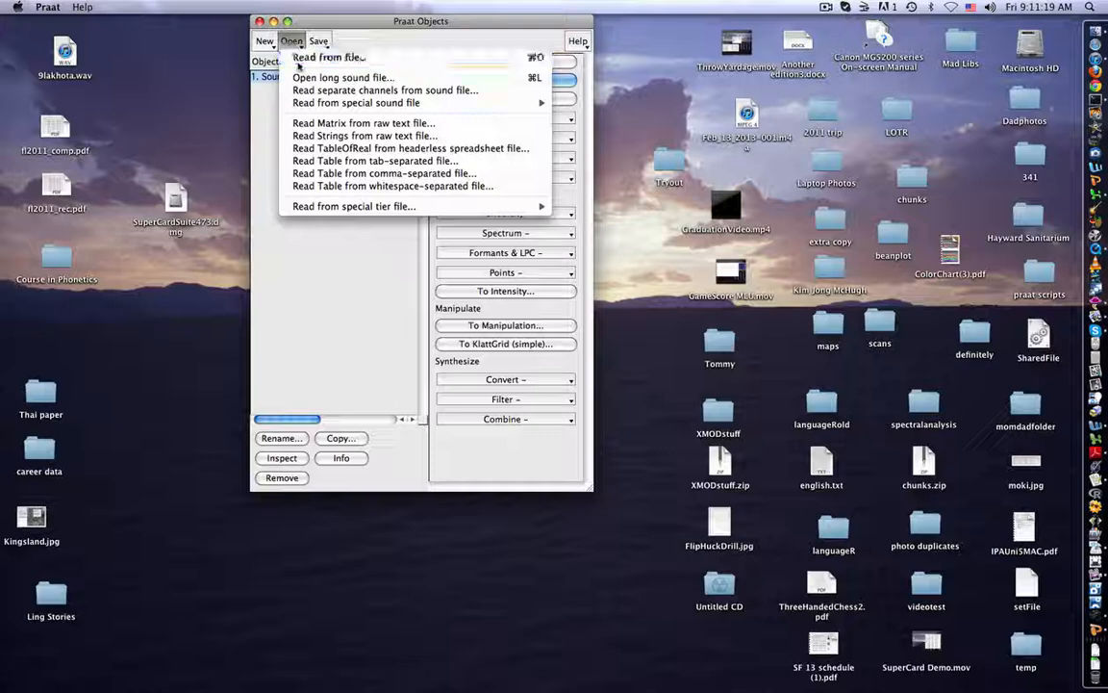
double_click(471, 227)
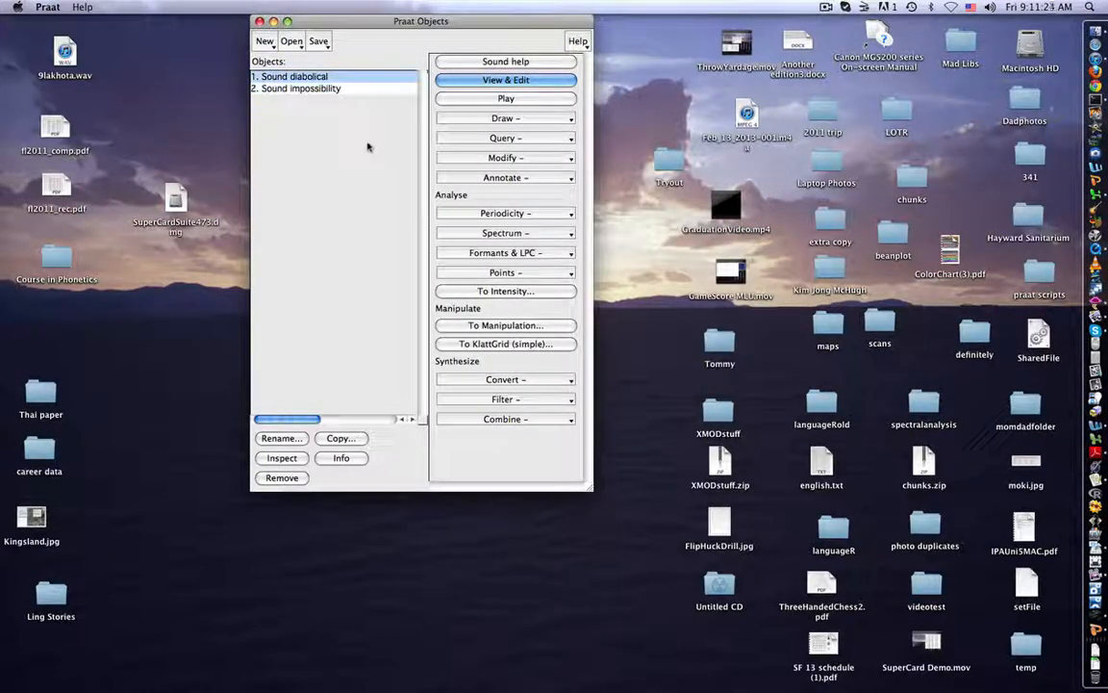
Step: Open the diabolical sound with View & Edit and place its editor window in front of the object list
click(318, 77)
click(330, 89)
click(328, 78)
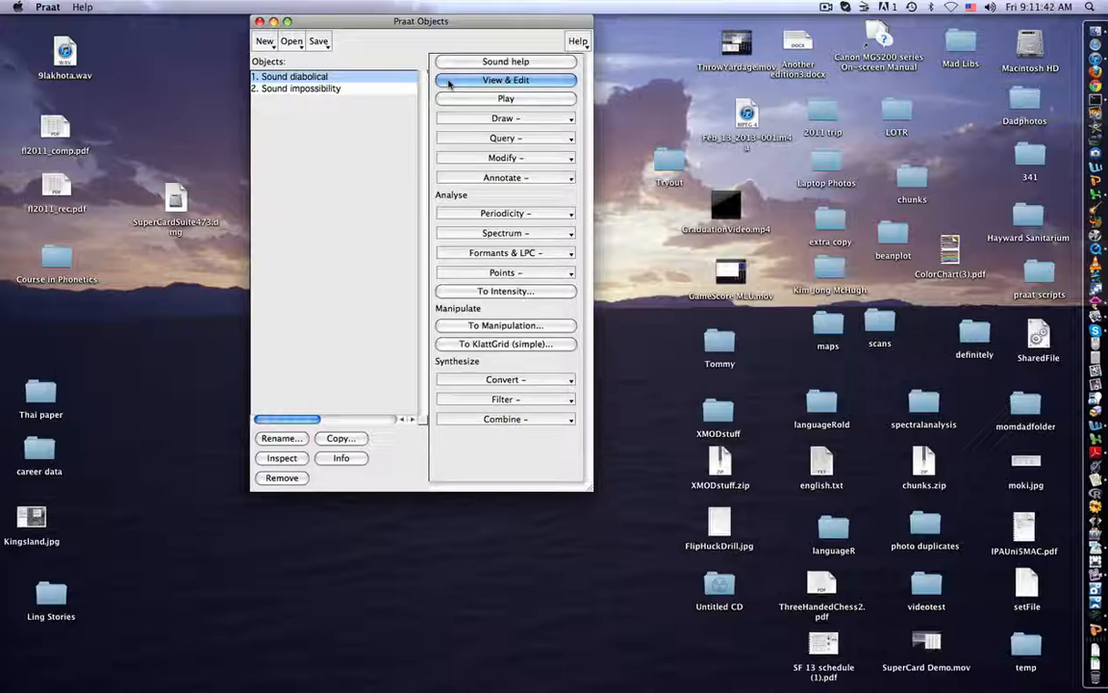
click(448, 80)
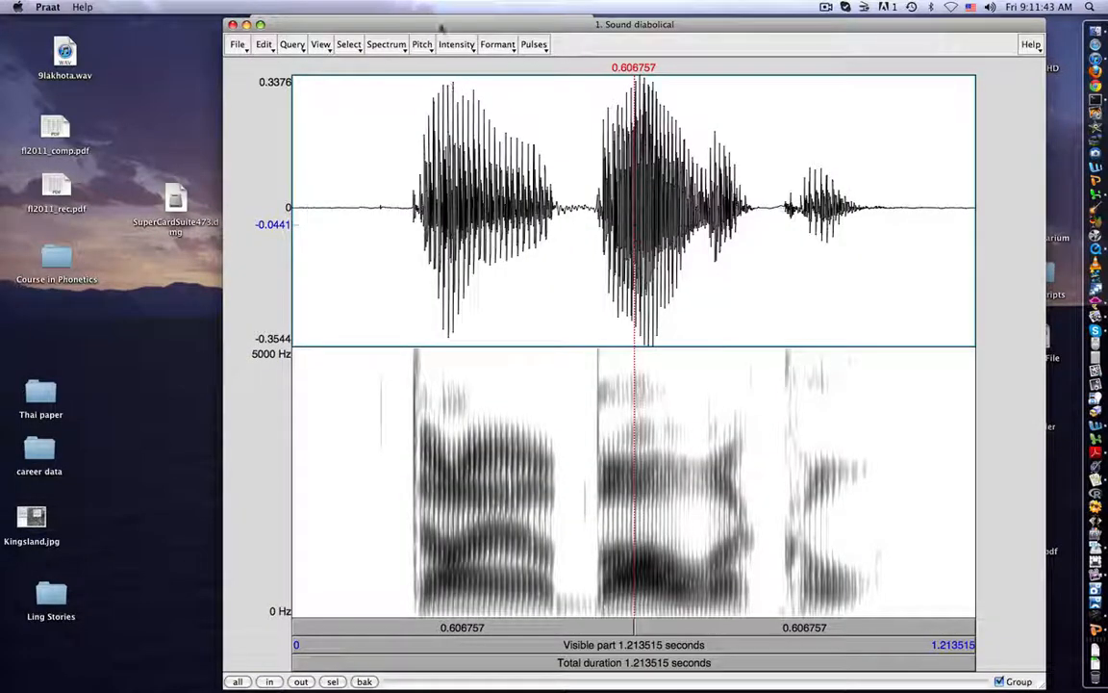
drag(442, 27, 347, 42)
click(356, 26)
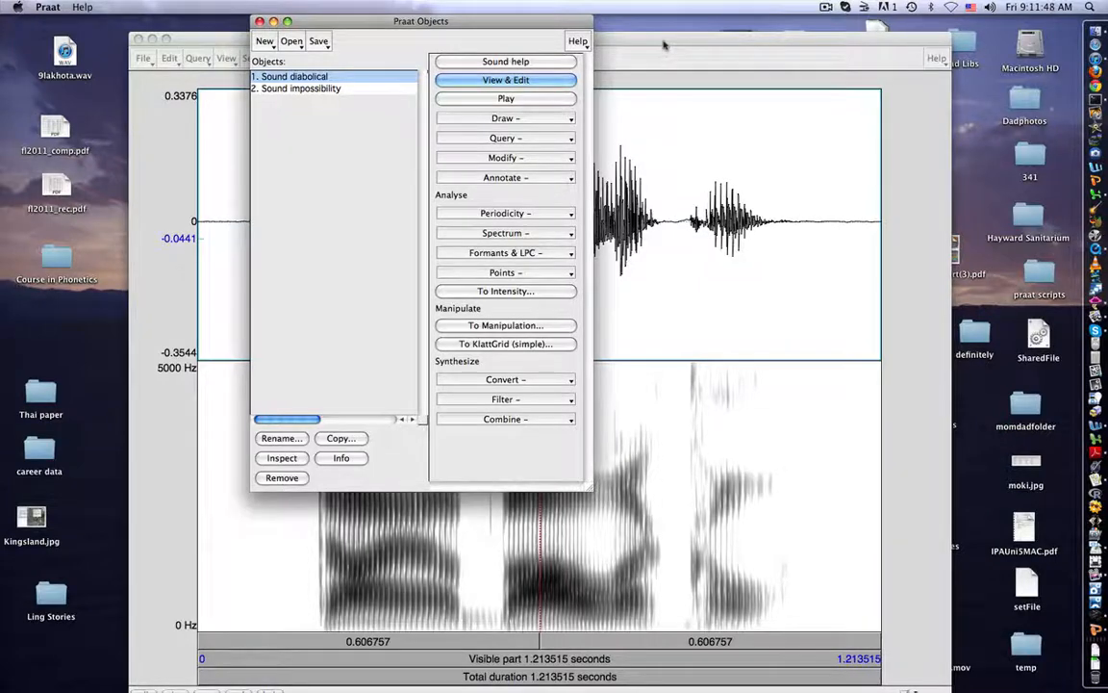
mouse_move(664, 45)
mouse_down()
mouse_move(654, 50)
mouse_move(653, 25)
mouse_up()
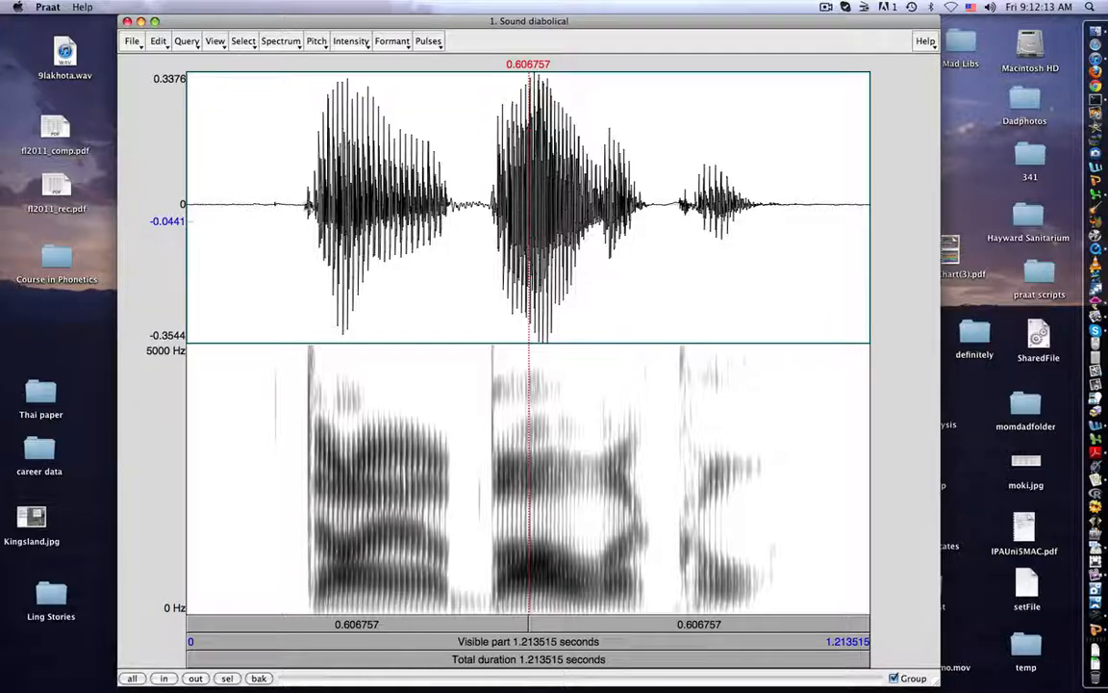
Step: Select and play the first loud stretch of the waveform, about 0.26 s, and the quiet gap following it, about 0.07 s
drag(305, 197, 450, 221)
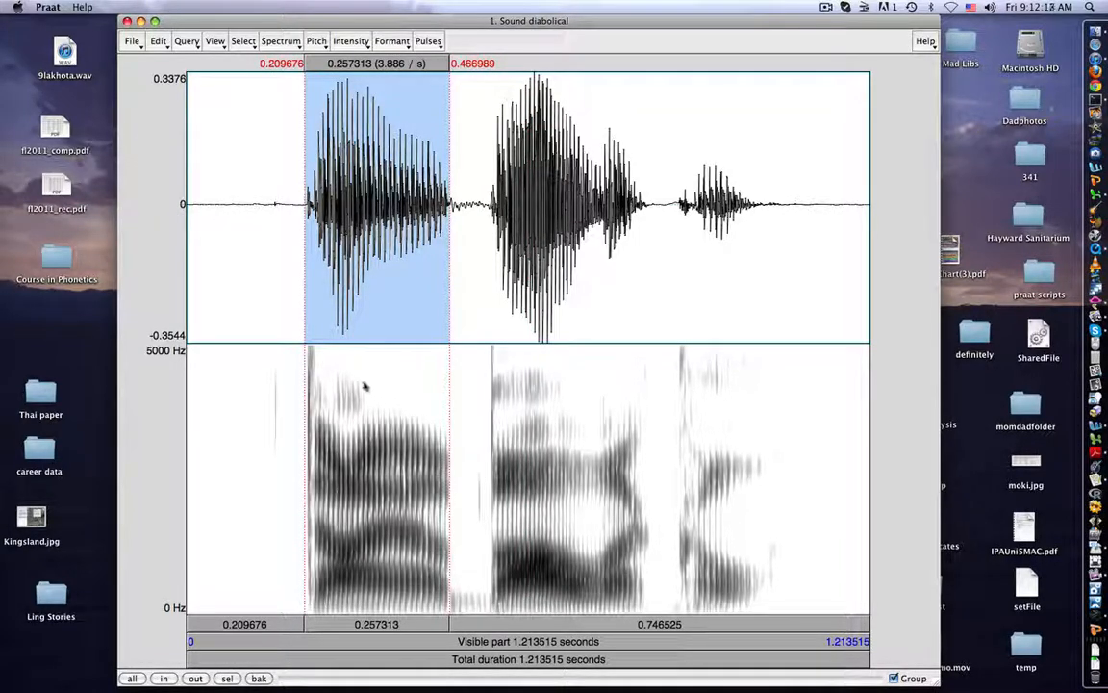
click(395, 625)
drag(450, 218, 490, 226)
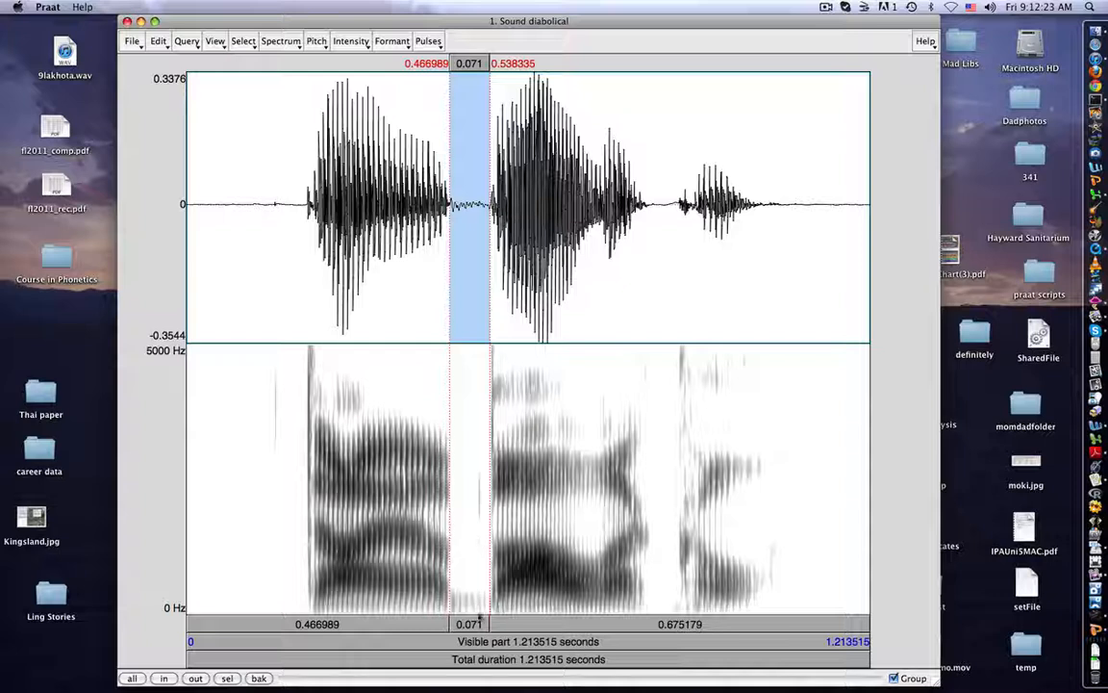
click(471, 625)
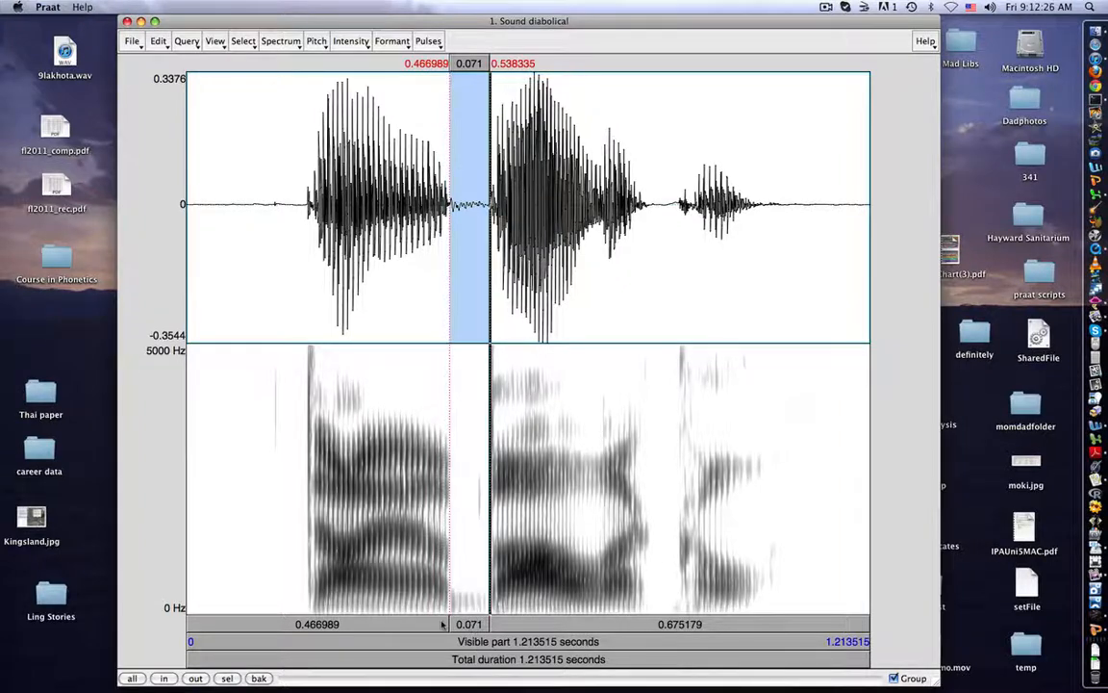
Step: Select about 0.18 s of silence before the first burst, and play the total duration and the visible part
drag(204, 595, 305, 591)
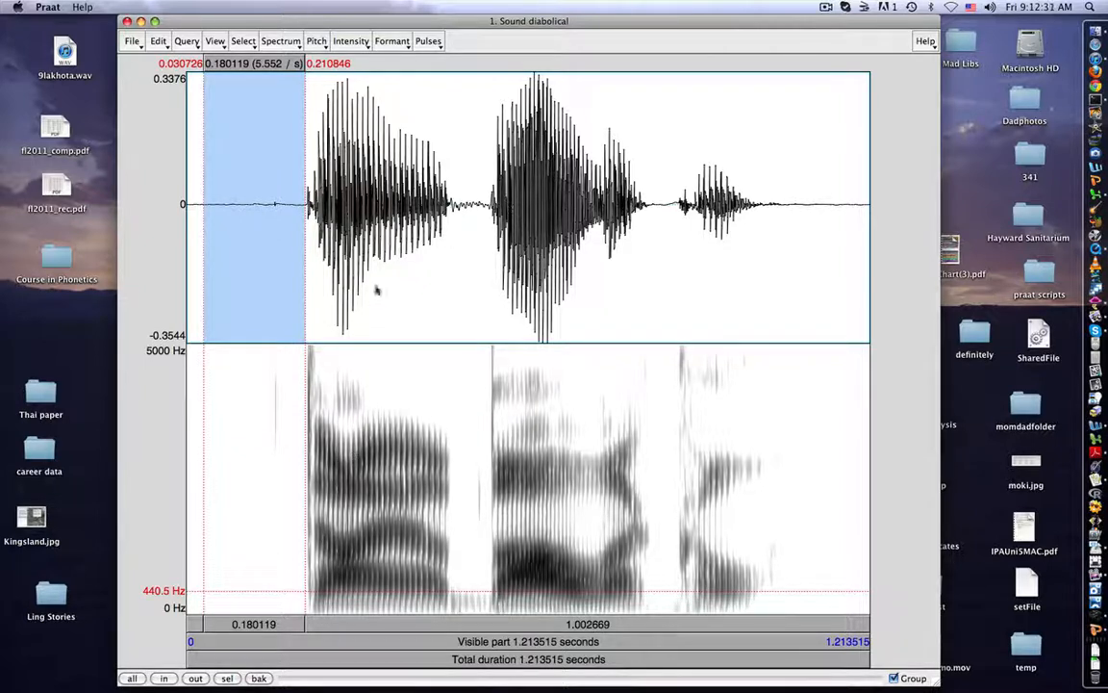
click(430, 662)
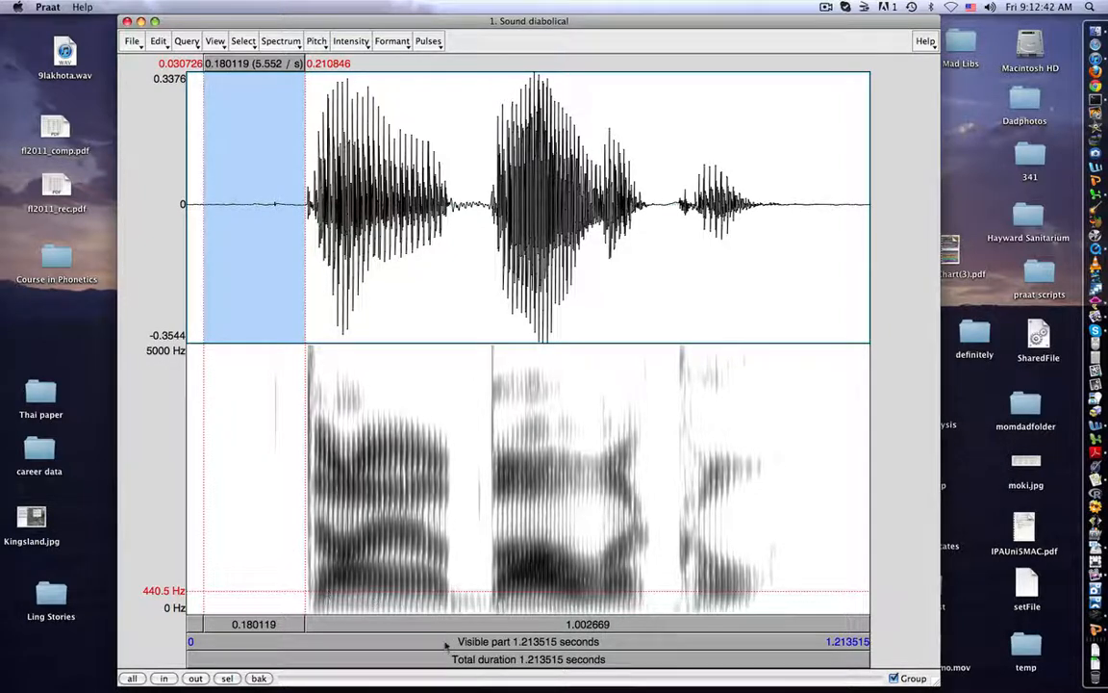
click(445, 646)
Step: Select and play the first loud stretch again, about 0.26 s, and the second loud stretch, about 0.29 s
drag(304, 546, 448, 556)
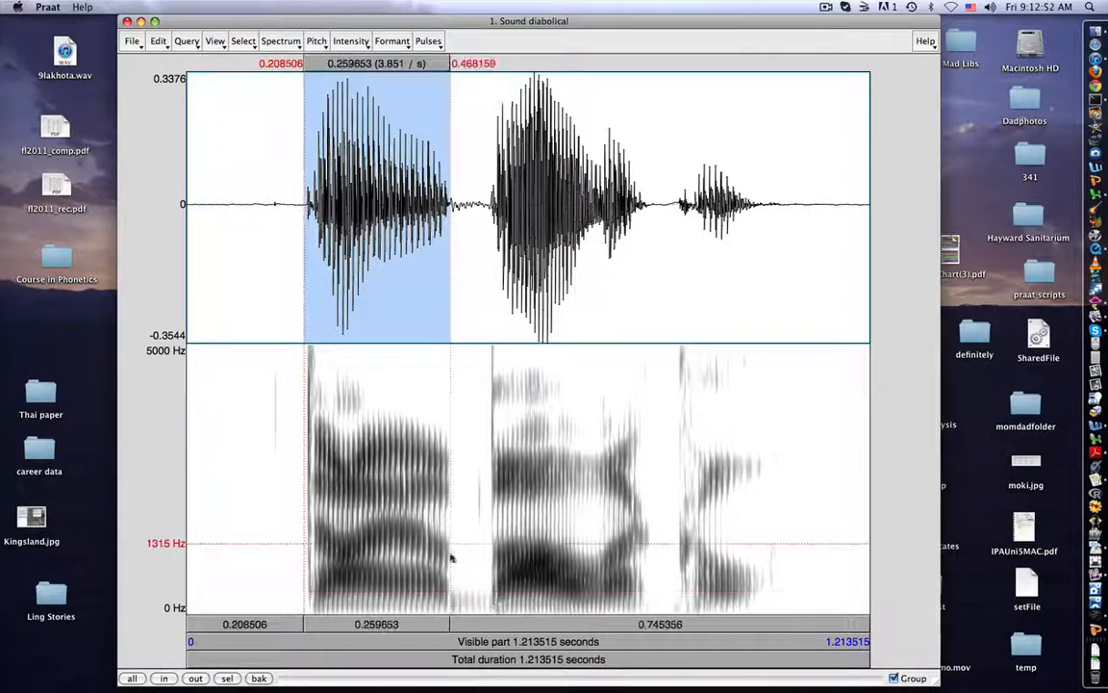
click(385, 626)
click(384, 626)
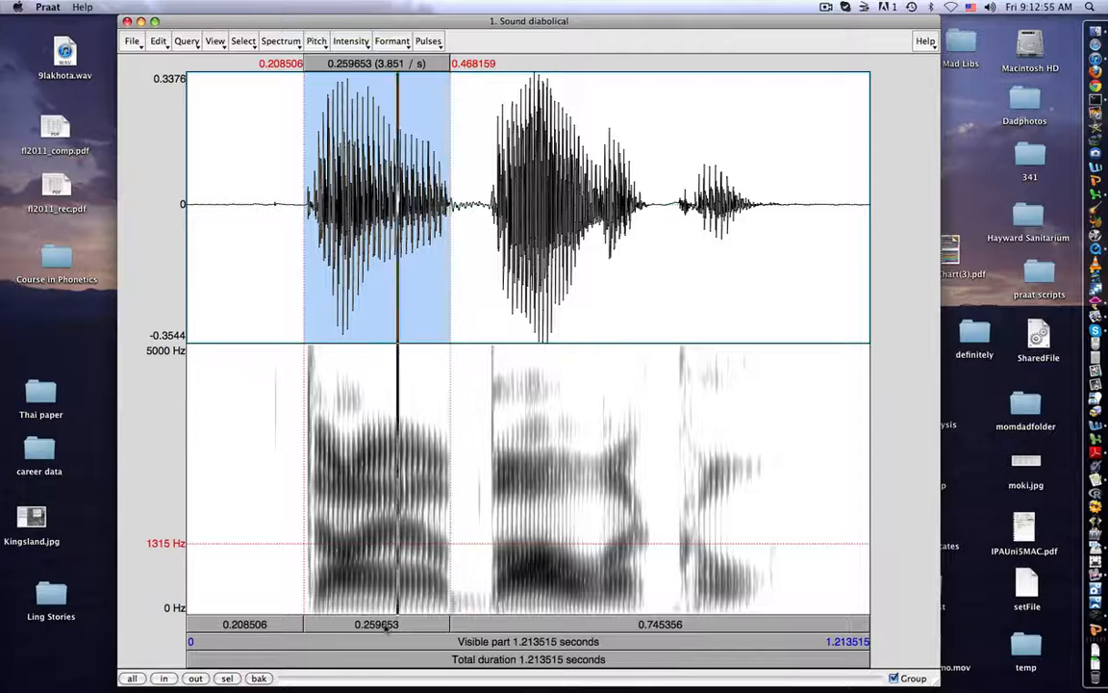
drag(304, 590, 642, 577)
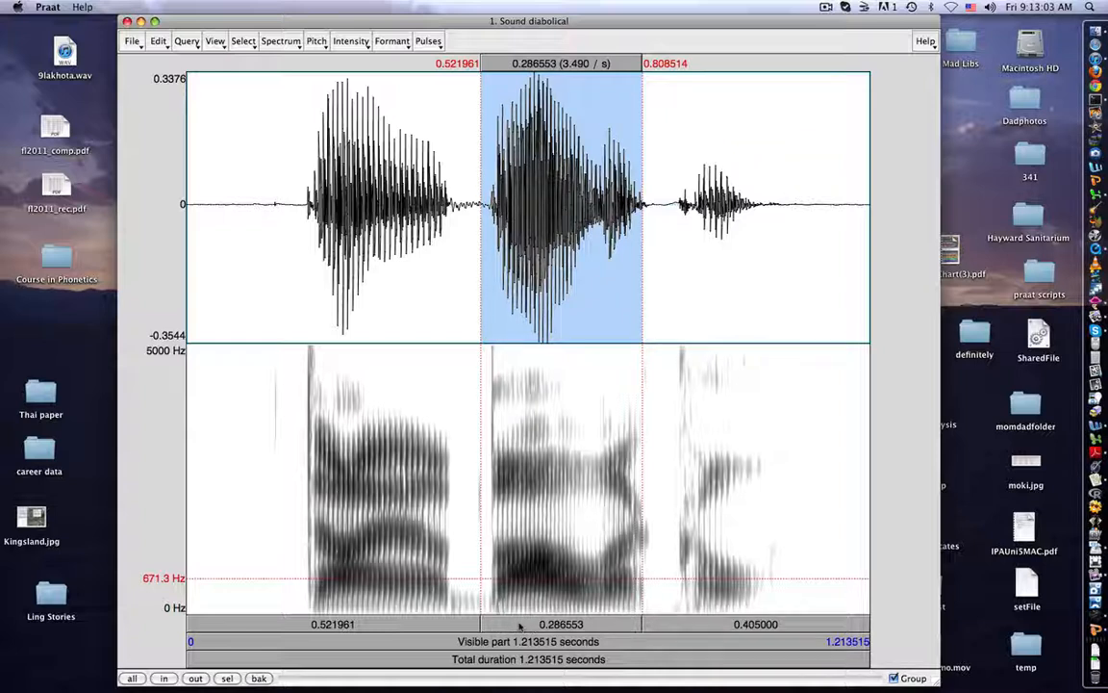
click(519, 626)
Step: Zoom to a selection of about 0.28 s around the first loud stretch and select about 0.125 s within it
drag(288, 550, 449, 569)
click(228, 679)
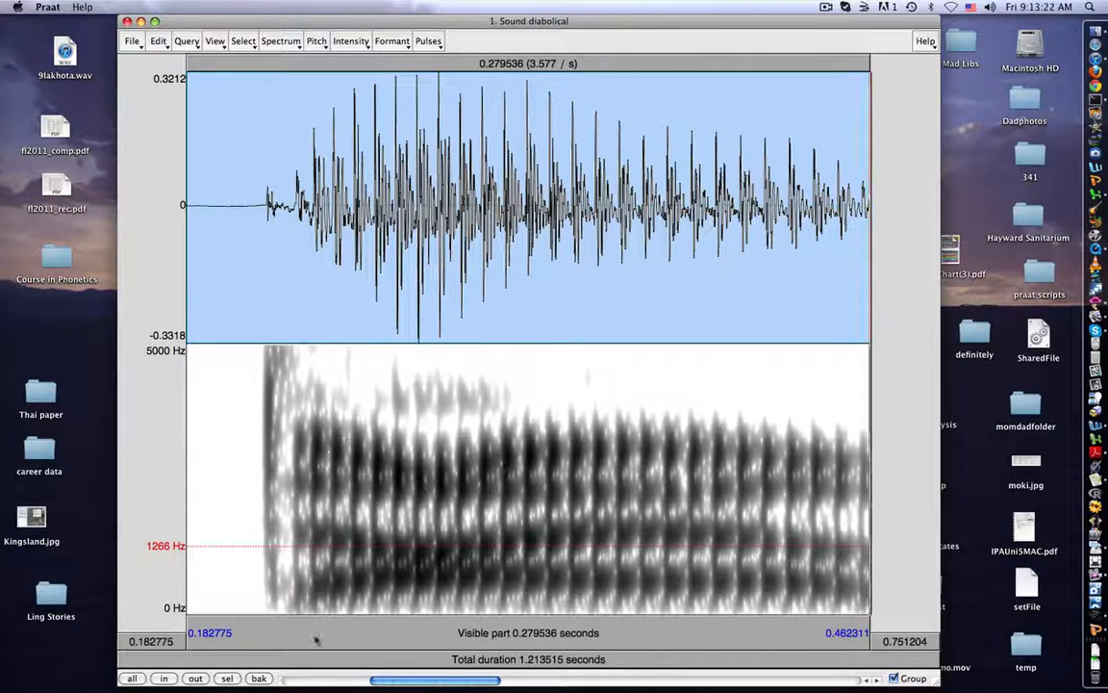
drag(333, 579, 639, 580)
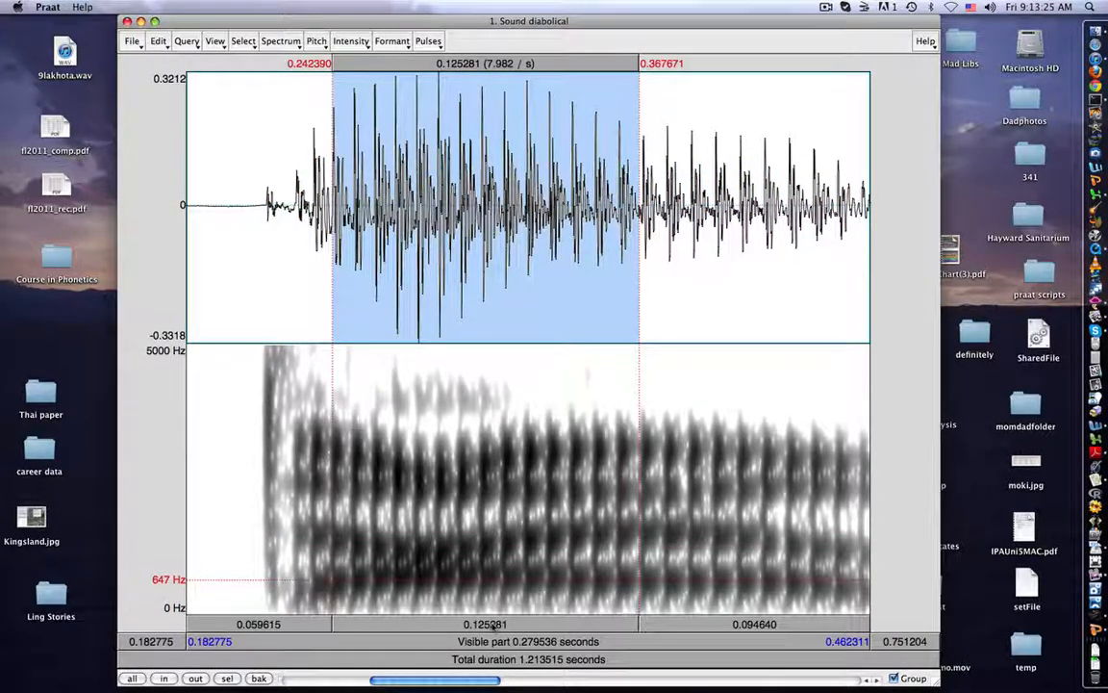
Step: Play the selected 0.125 s portion, and select and play about 0.053 s at the start of the first loud stretch
click(492, 626)
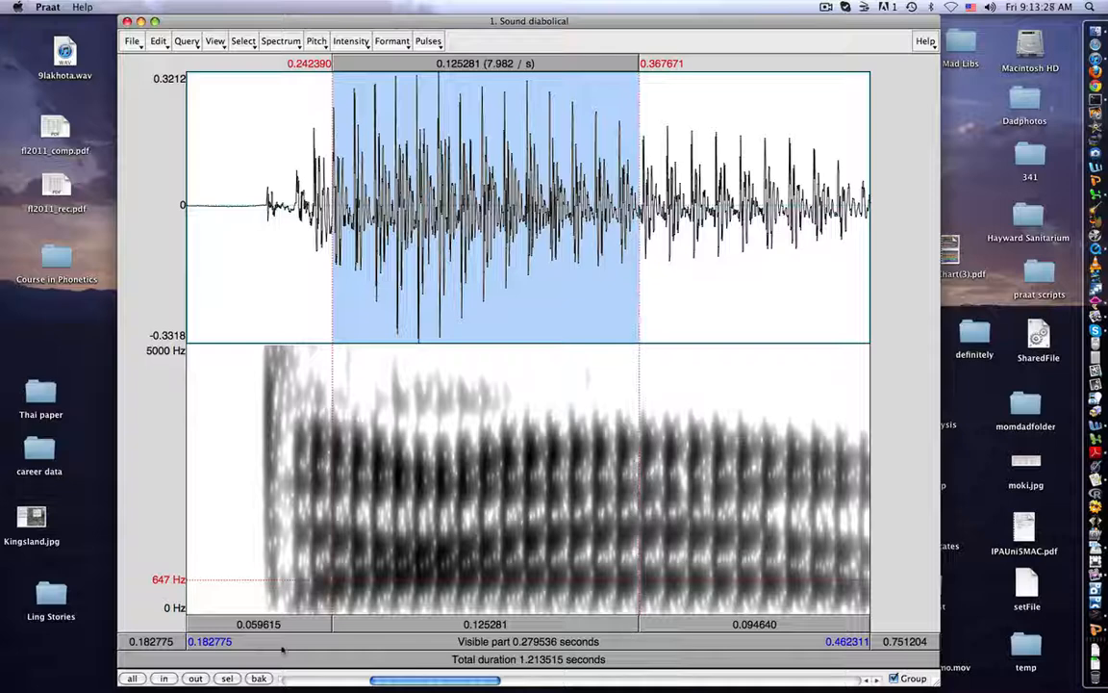
drag(297, 580, 429, 577)
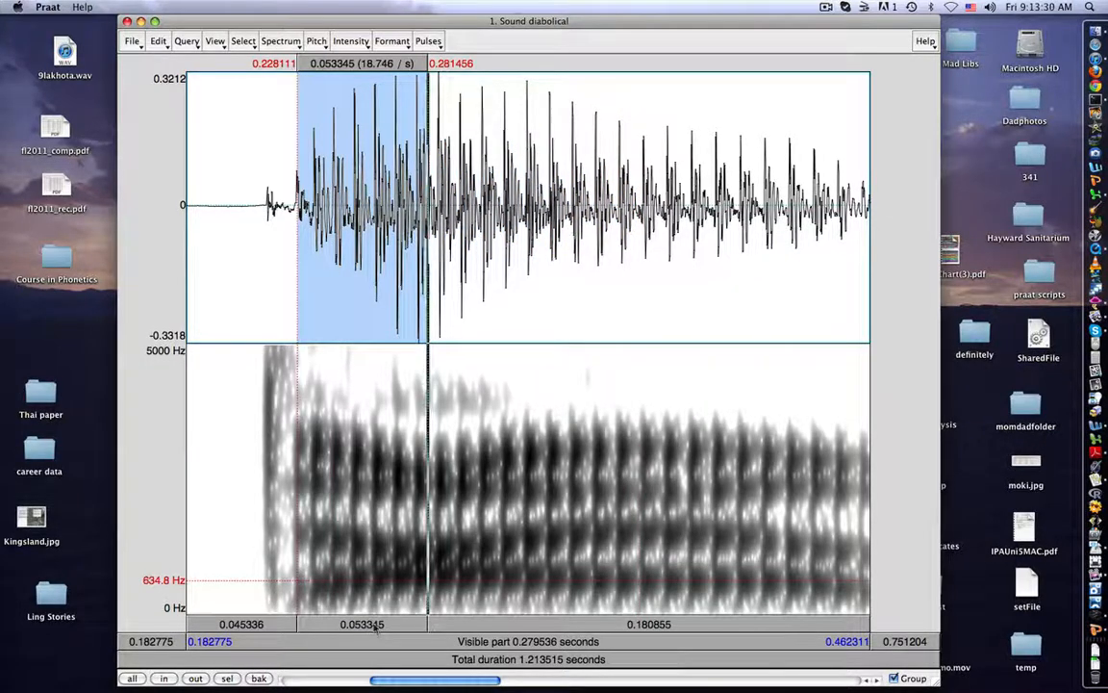
click(376, 627)
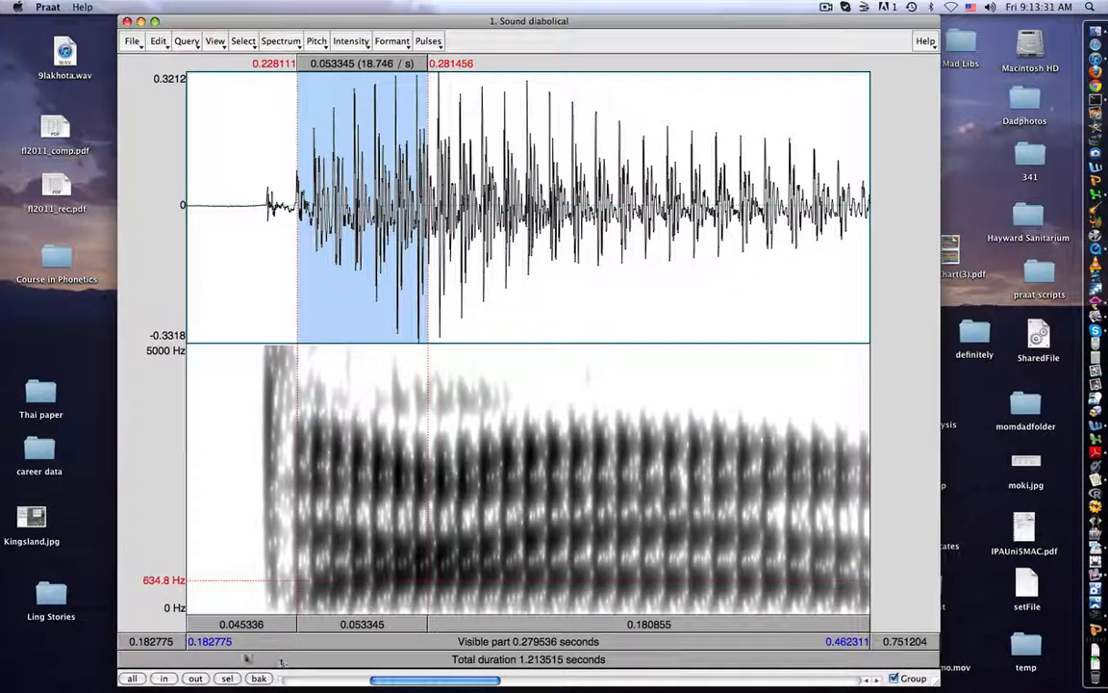
Step: Zoom the waveform and spectrogram out and back in, and show the whole recording
click(196, 678)
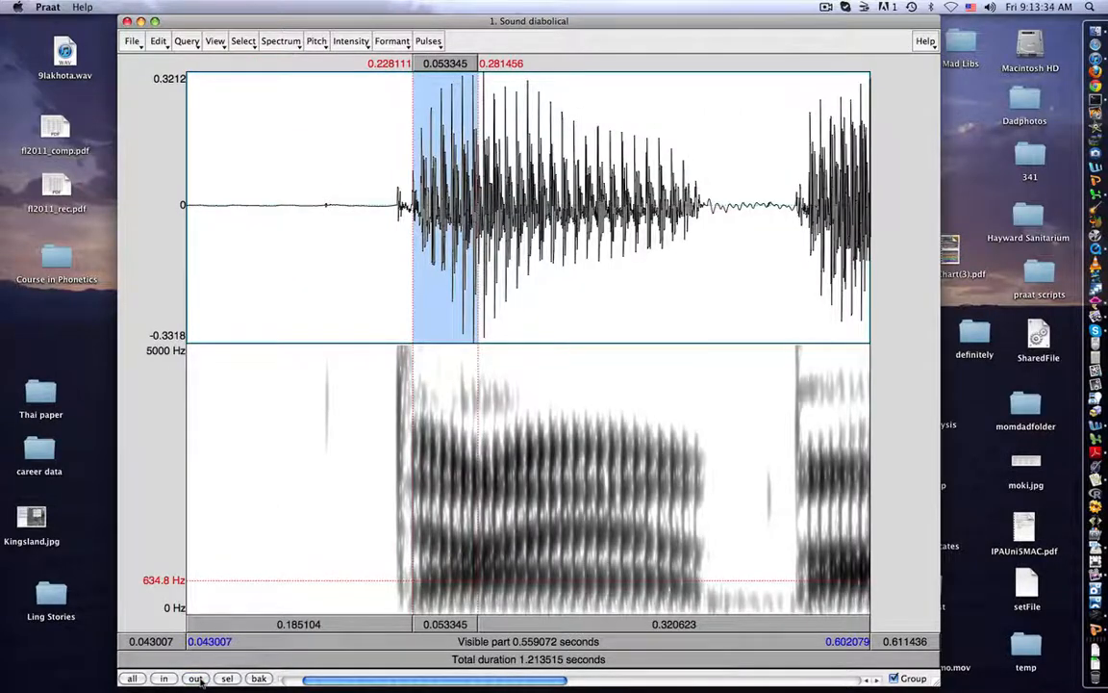
click(195, 678)
click(163, 678)
click(163, 678)
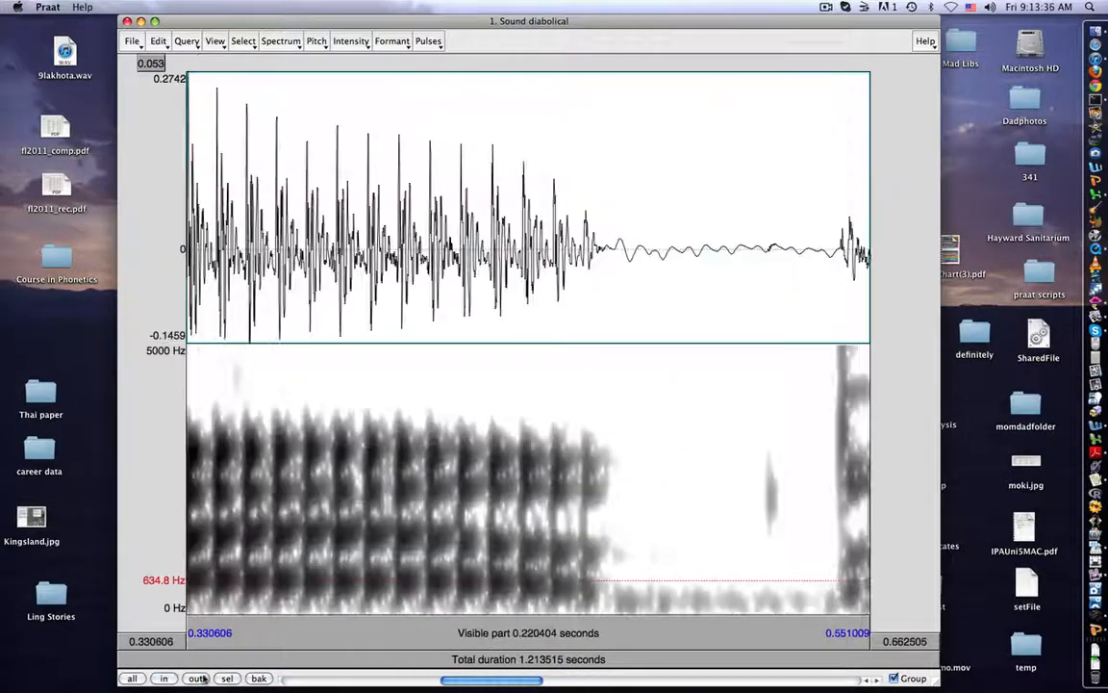
click(132, 678)
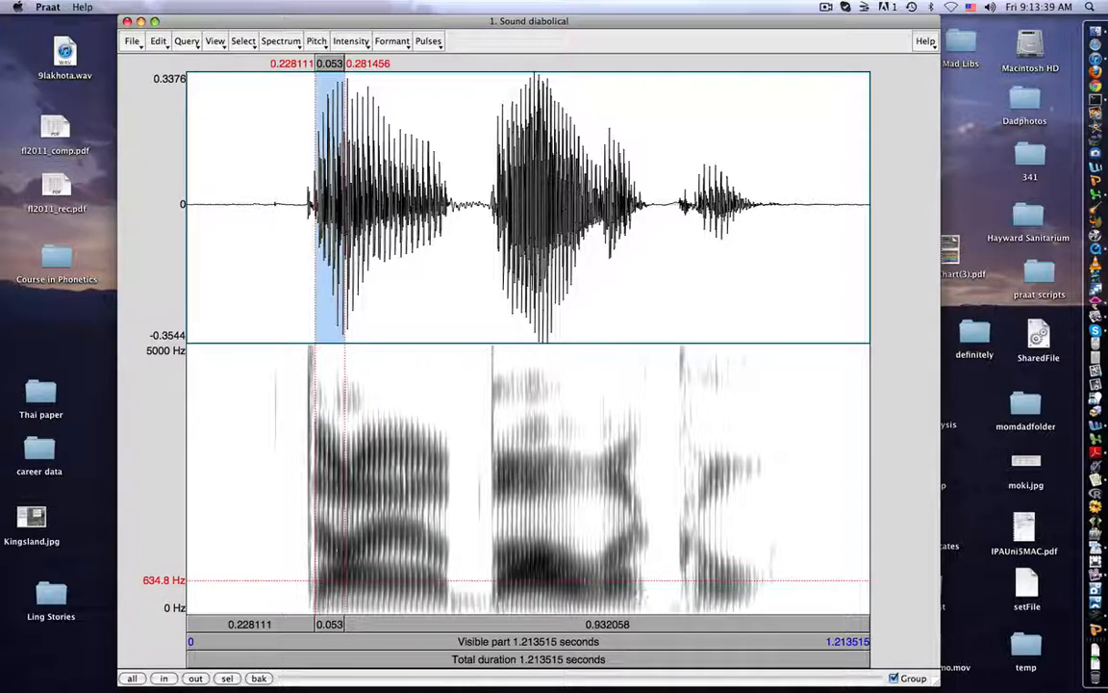
Step: Select and play about 0.10 s in the latter half of the second loud stretch
drag(557, 583, 614, 584)
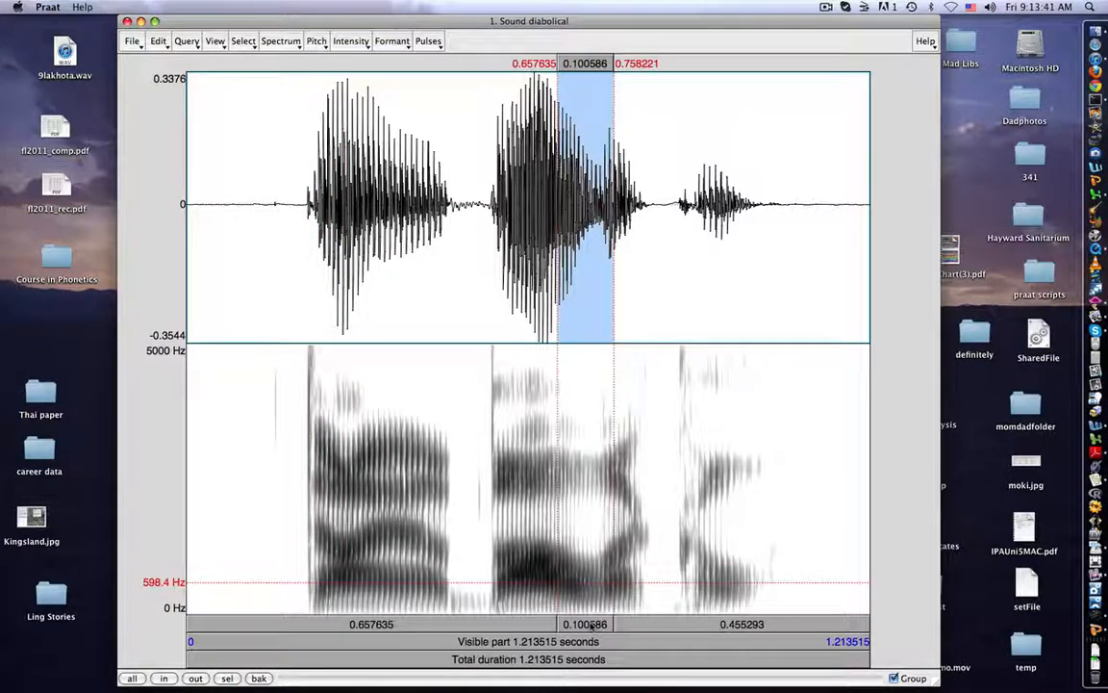
click(591, 627)
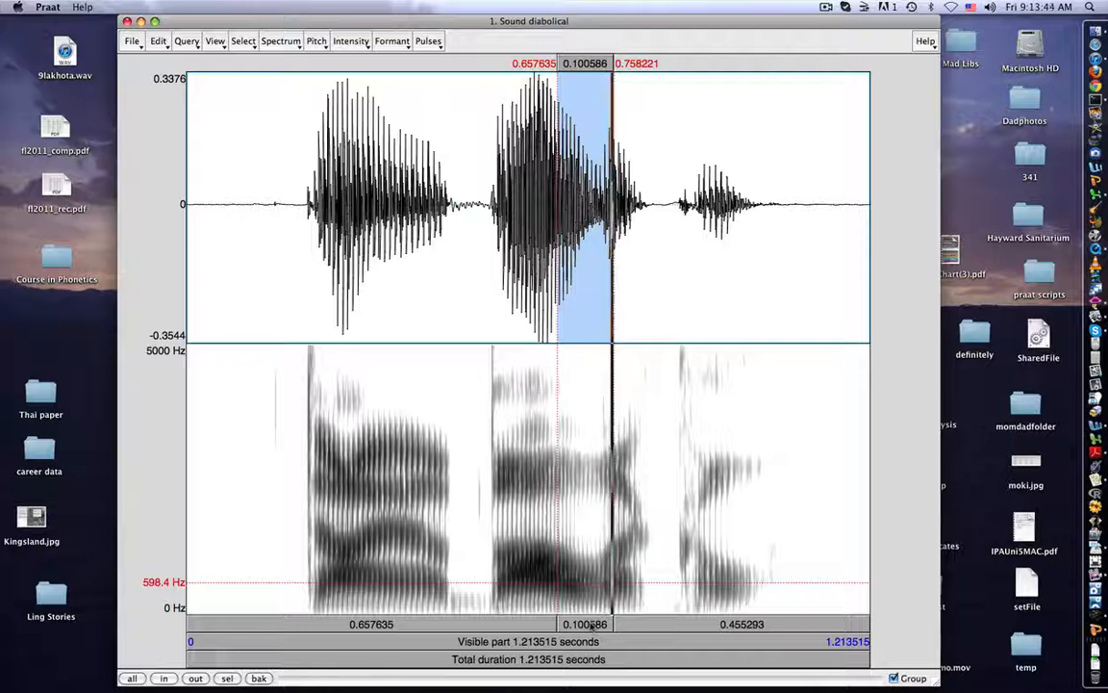